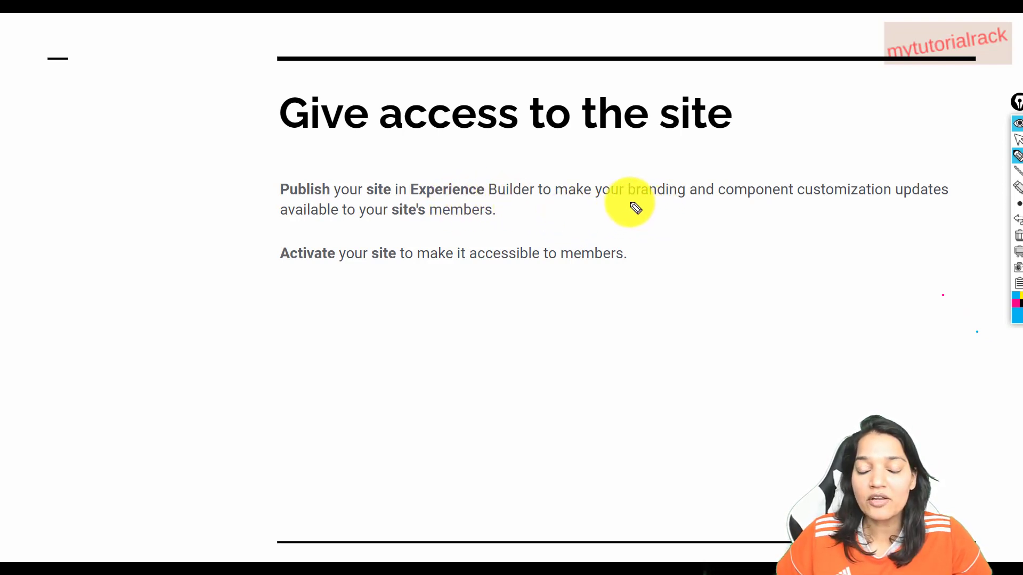
# - Leave the slideshow and replace the old builder tab with a fresh iPhone Accessories site builder tab
pyautogui.moveTo(640, 202); pyautogui.dragTo(799, 202)
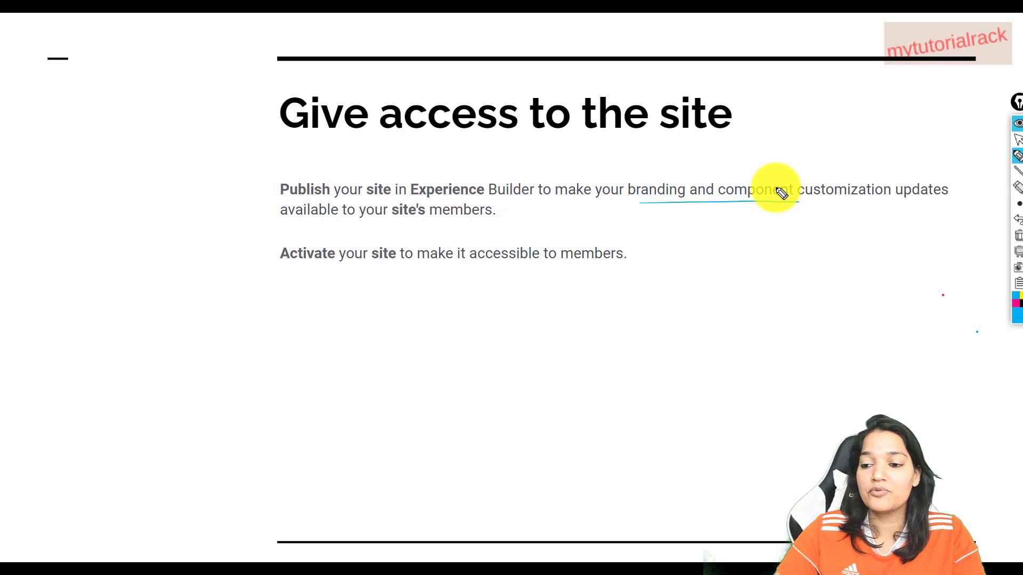
pyautogui.click(1018, 140)
pyautogui.hotkey('alt', 'Tab')
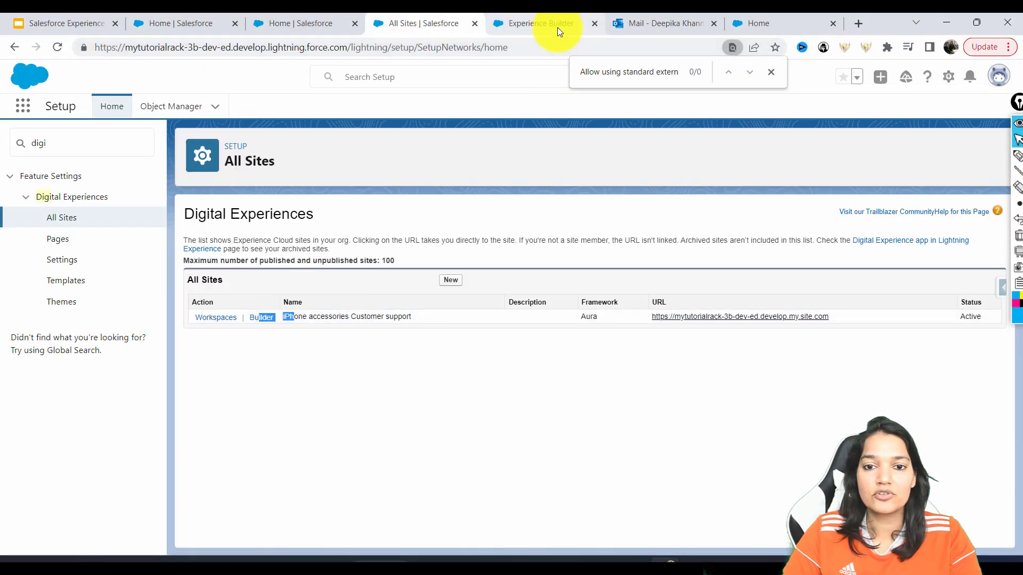
pyautogui.click(595, 24)
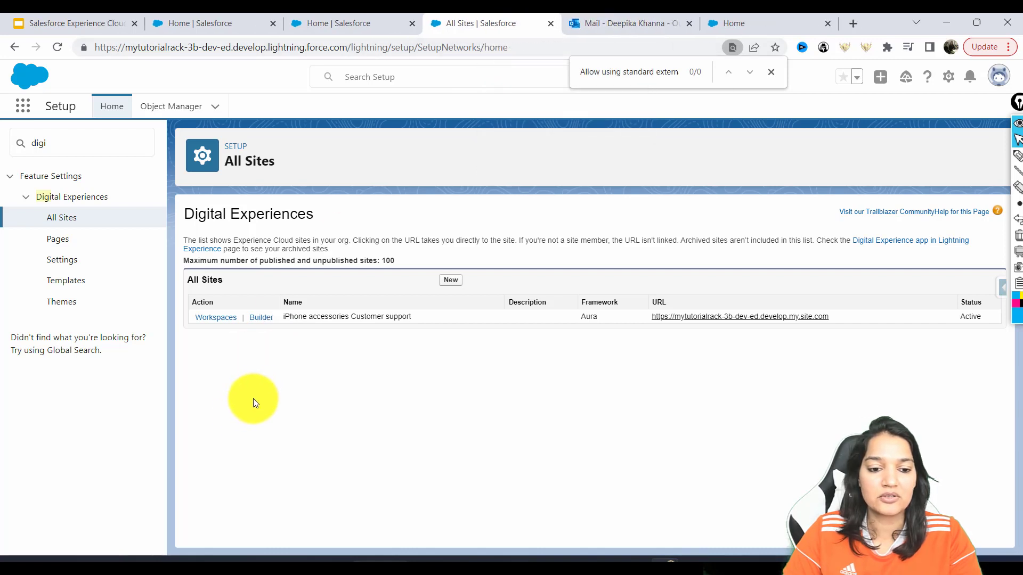
pyautogui.rightClick(262, 321)
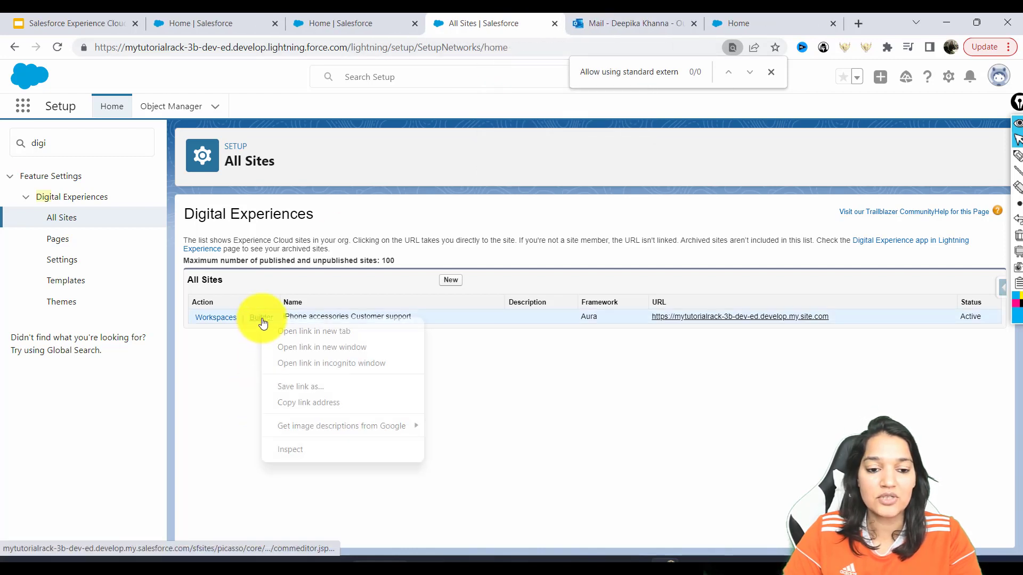
pyautogui.click(283, 331)
pyautogui.click(503, 25)
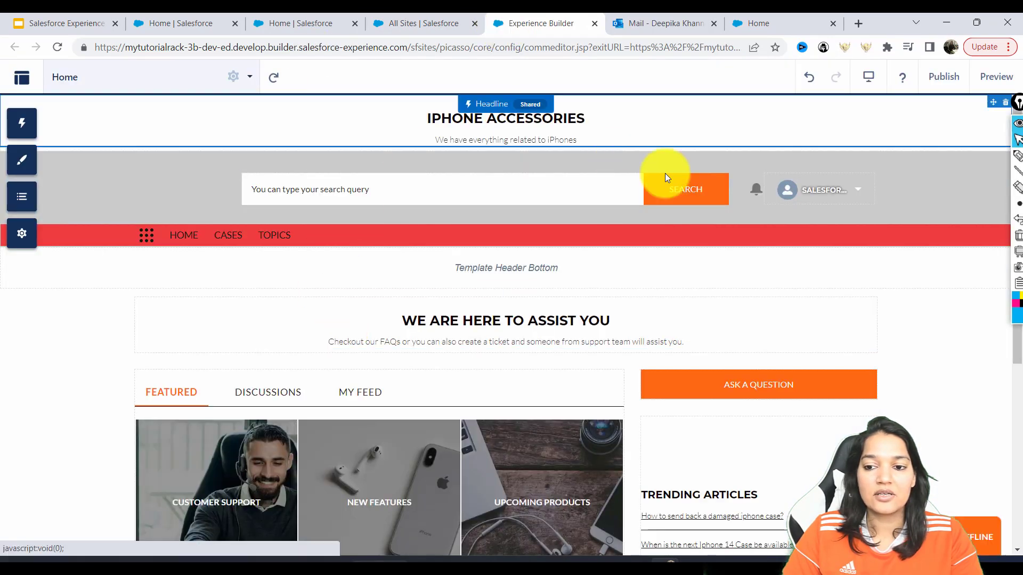
# - Publish the iPhone Accessories site's changes to the live domain, acknowledge the confirmation, and go to the inbox
pyautogui.click(943, 80)
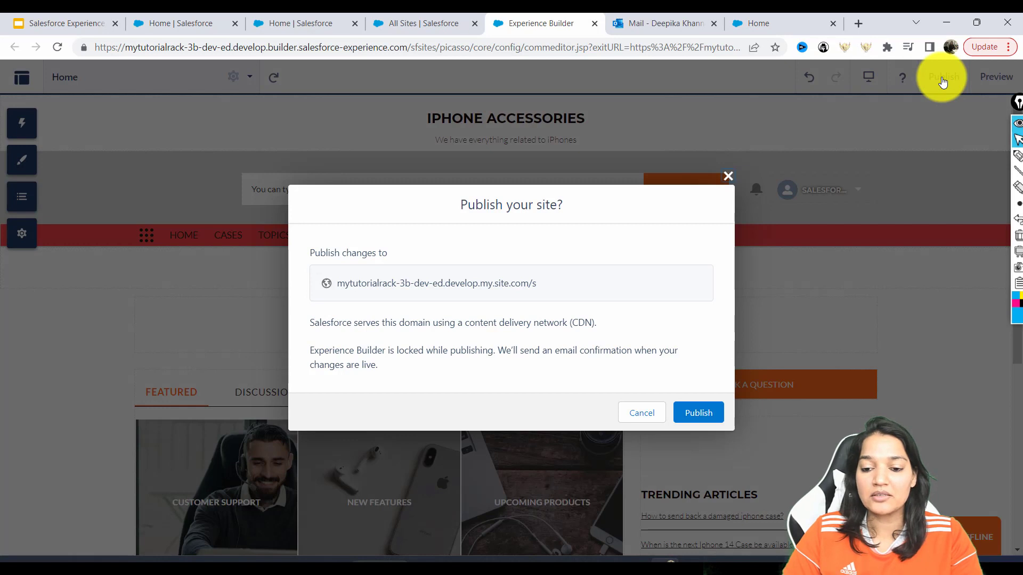
pyautogui.click(695, 413)
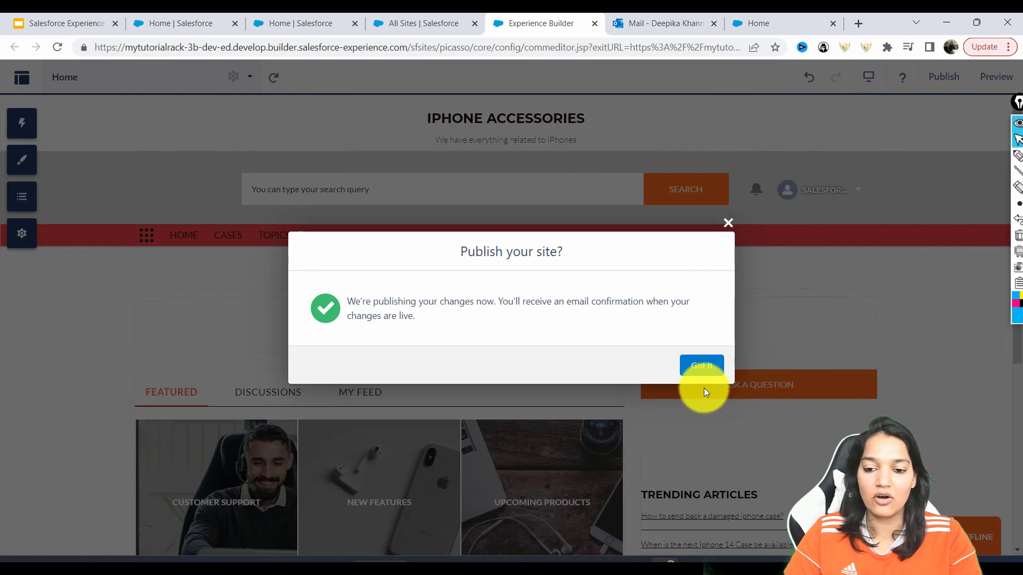
pyautogui.click(701, 367)
pyautogui.click(647, 21)
# - Open the 'Site Published Successfully' email, select its congratulations text and live site URL, then close it
pyautogui.click(222, 258)
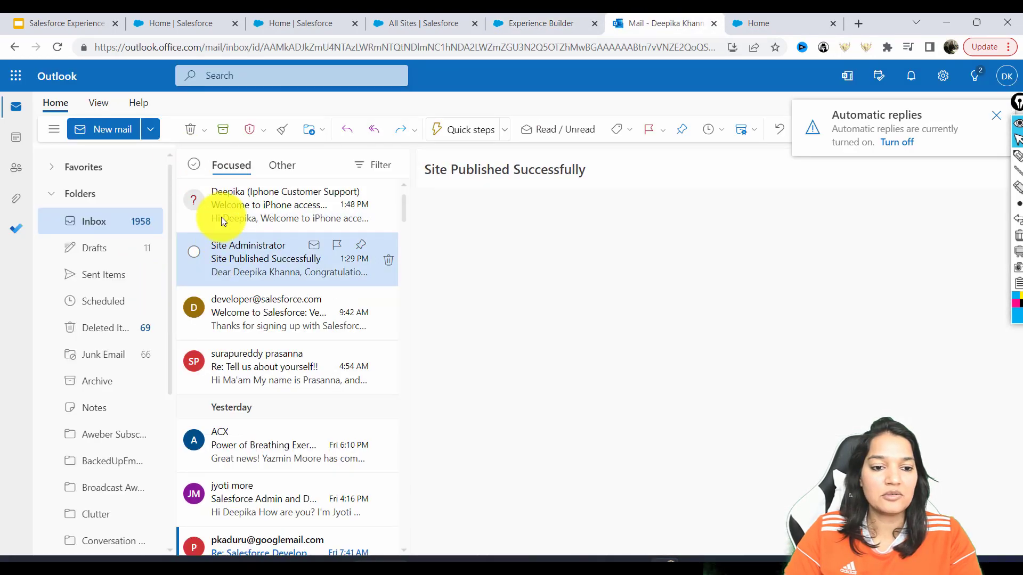
pyautogui.click(103, 227)
pyautogui.click(842, 212)
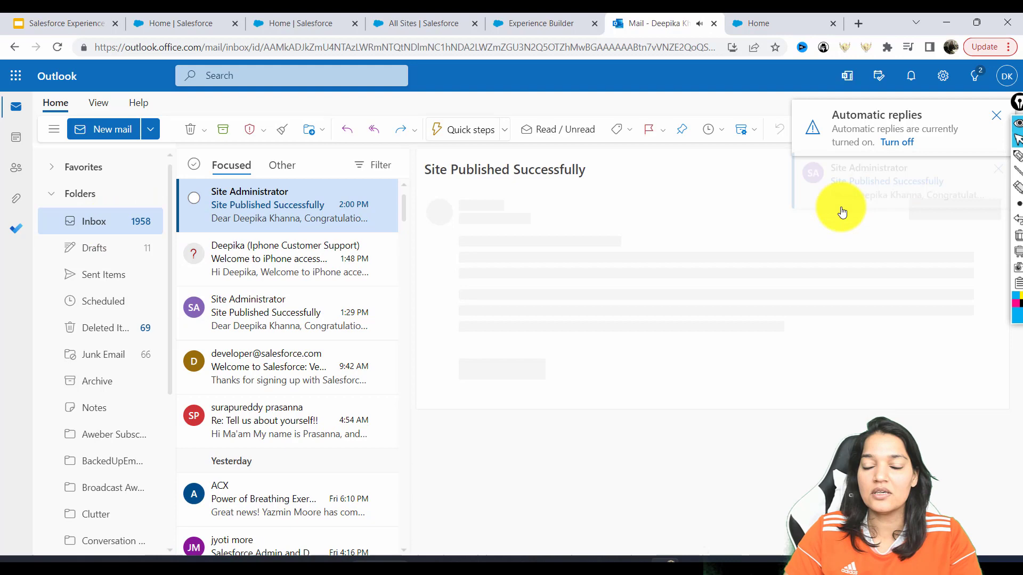
pyautogui.moveTo(16, 223); pyautogui.dragTo(553, 249)
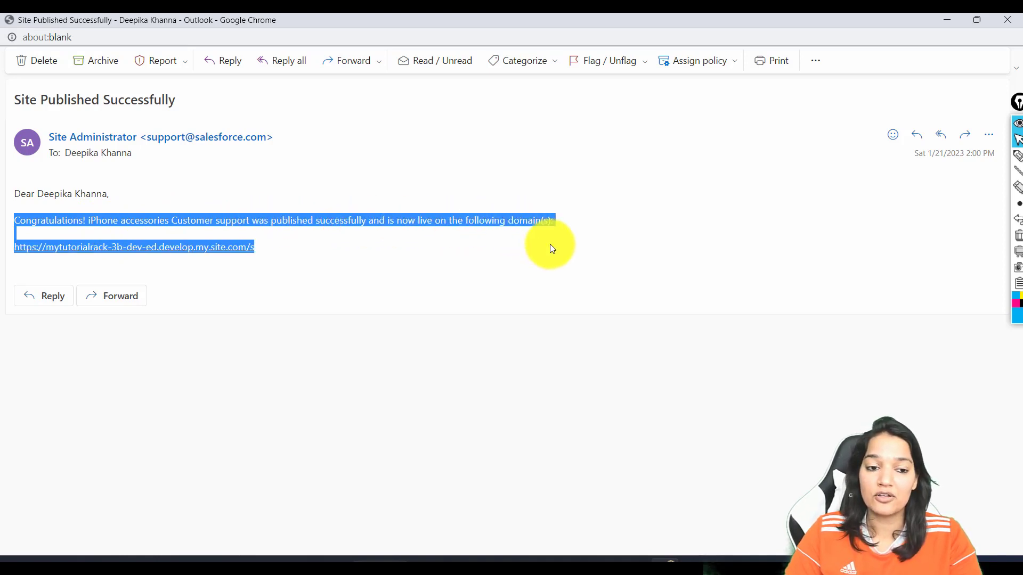
pyautogui.moveTo(298, 258); pyautogui.dragTo(15, 253)
pyautogui.hotkey('ctrl', 'c')
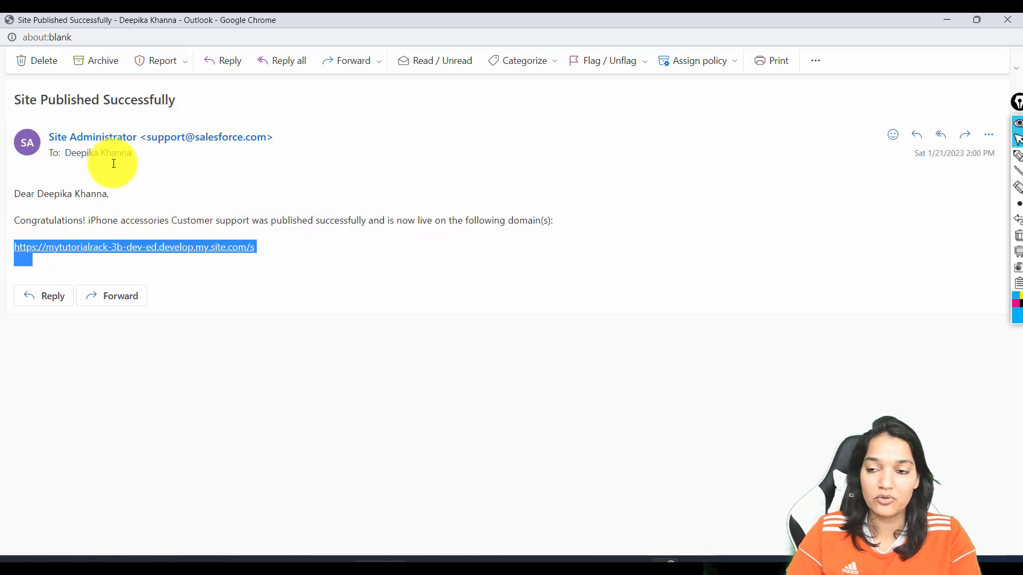
pyautogui.click(1005, 18)
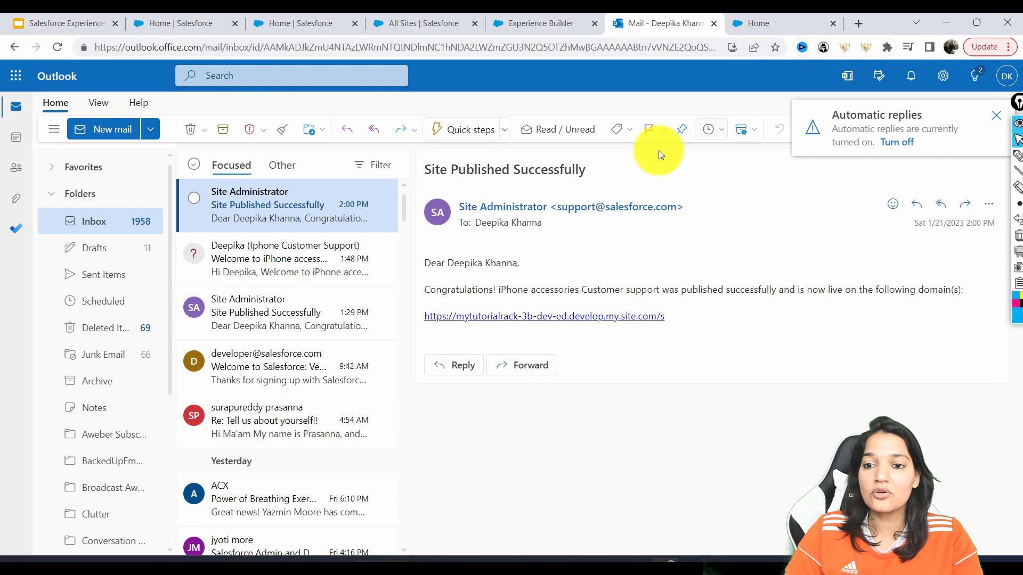
# - Load the copied live site URL in a new incognito window to check its login page
pyautogui.click(858, 24)
pyautogui.rightClick(799, 23)
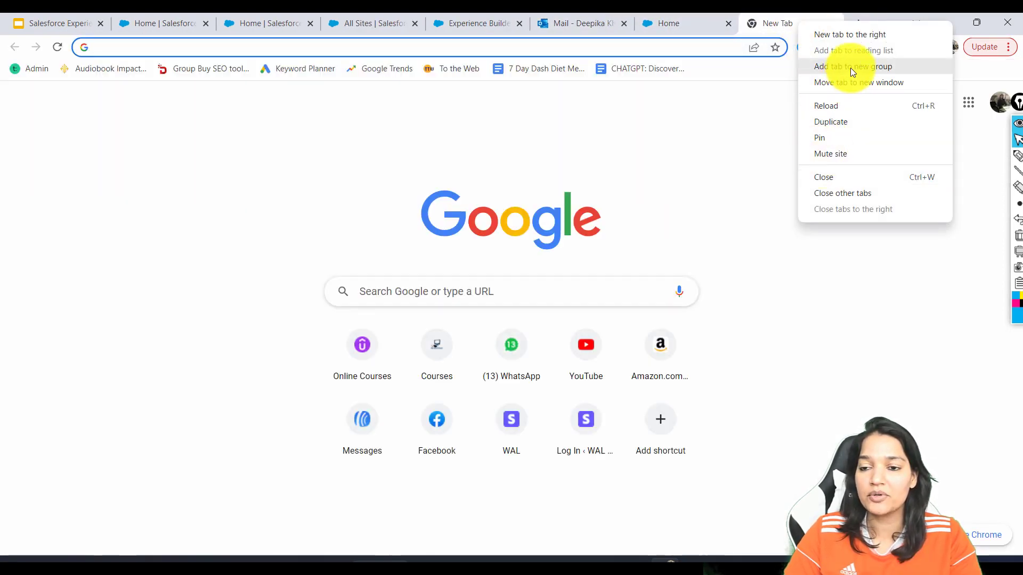
pyautogui.click(1006, 46)
pyautogui.click(1006, 46)
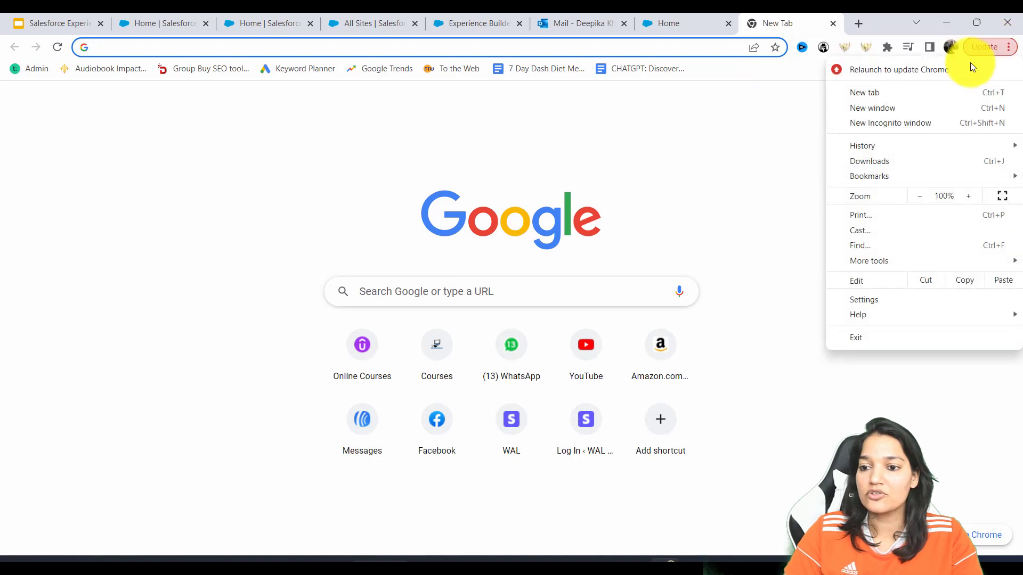
pyautogui.click(880, 124)
pyautogui.hotkey('ctrl', 'v')
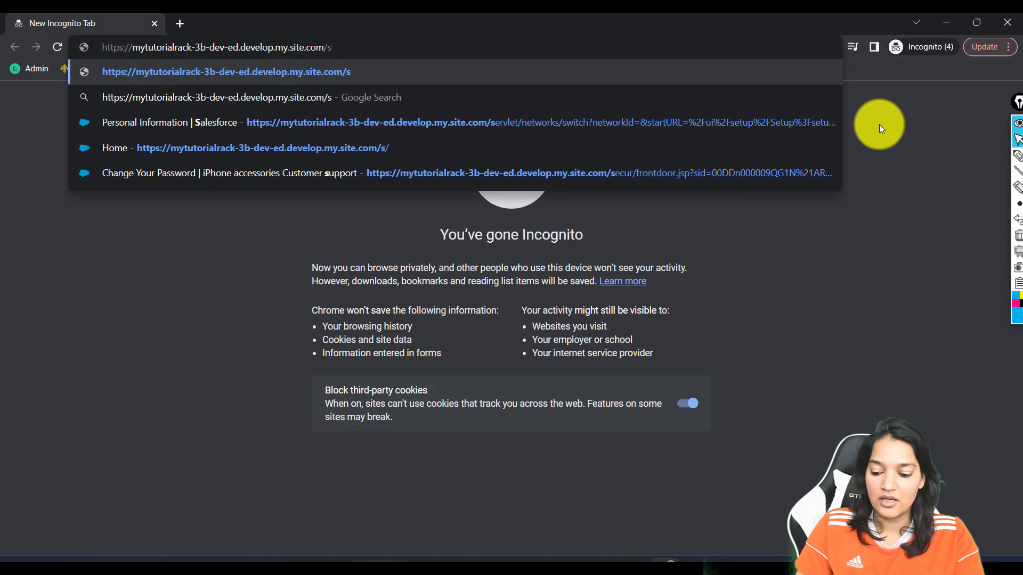
pyautogui.press('Return')
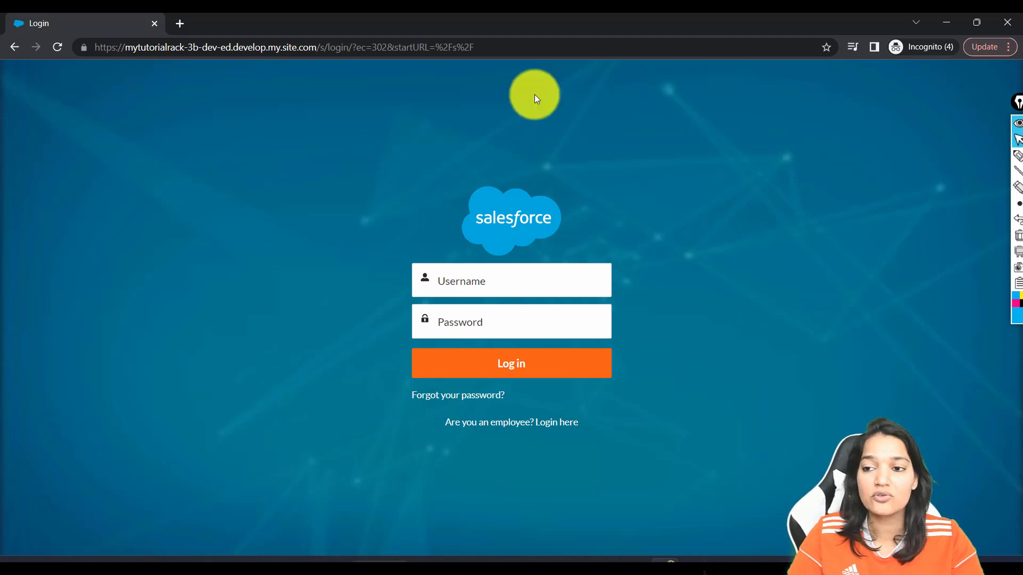
# - Close the incognito window and open the Administration workspace from the builder's workspace menu
pyautogui.click(1007, 22)
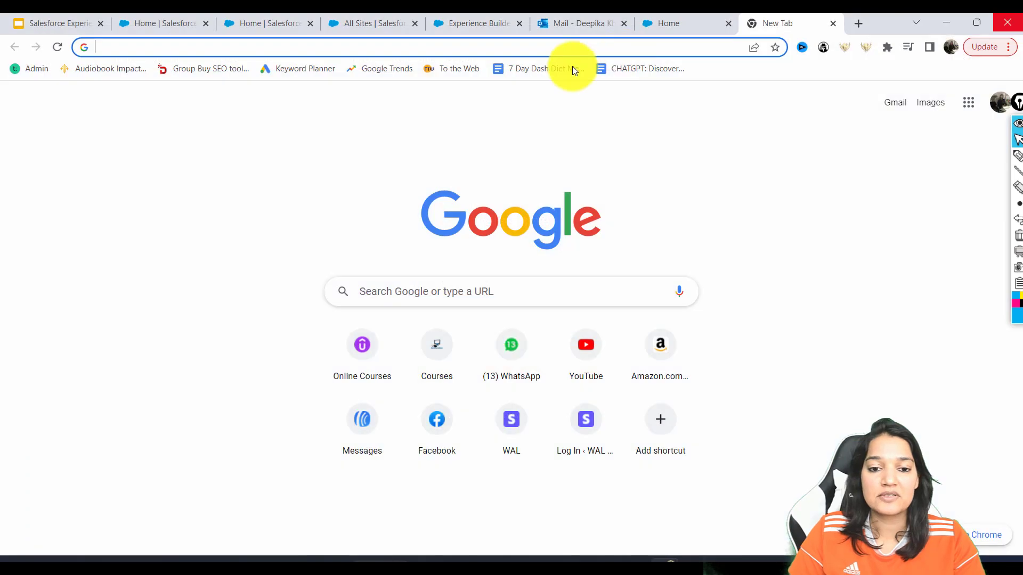
pyautogui.click(363, 23)
pyautogui.click(506, 17)
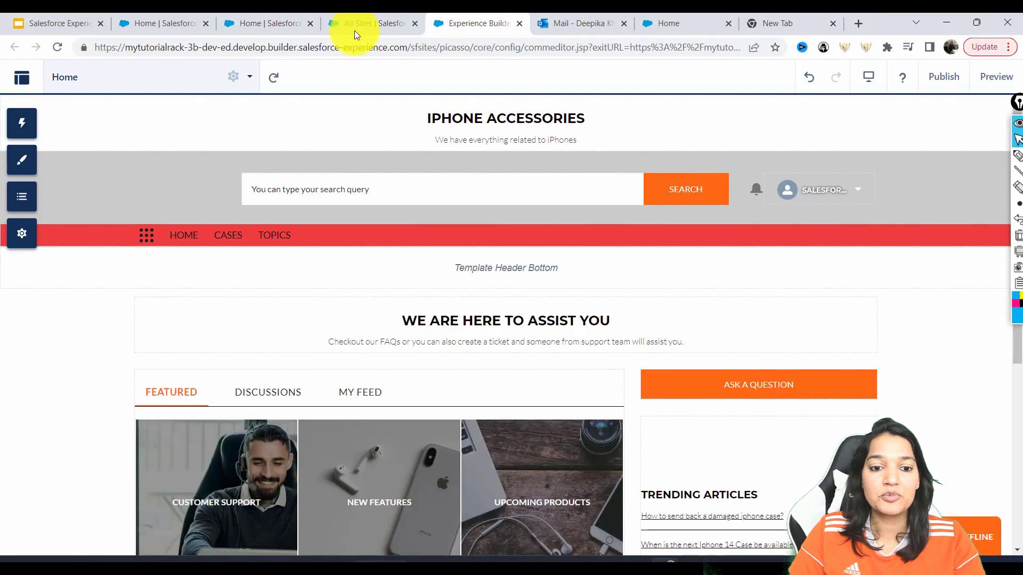
pyautogui.click(22, 80)
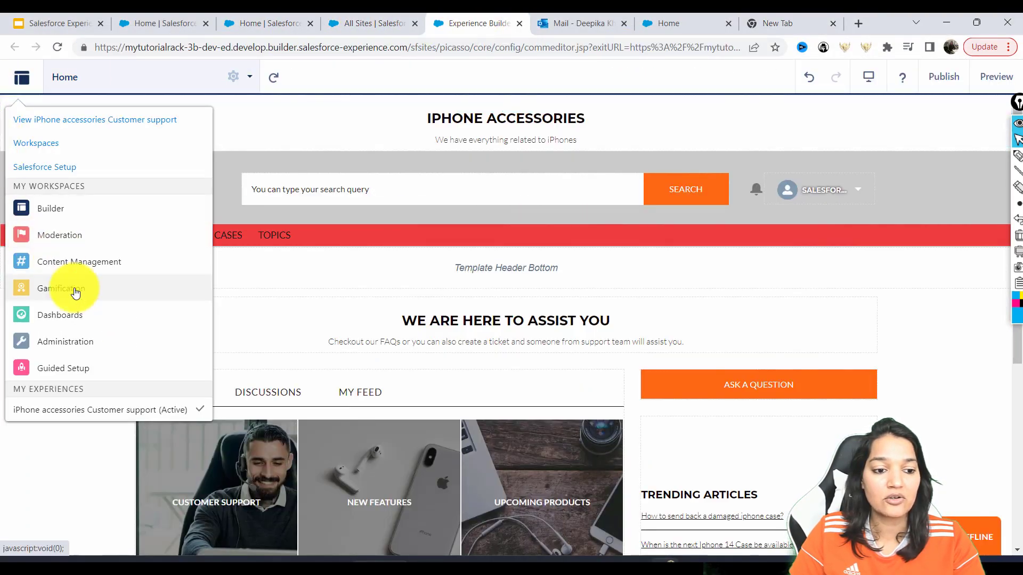
pyautogui.click(59, 340)
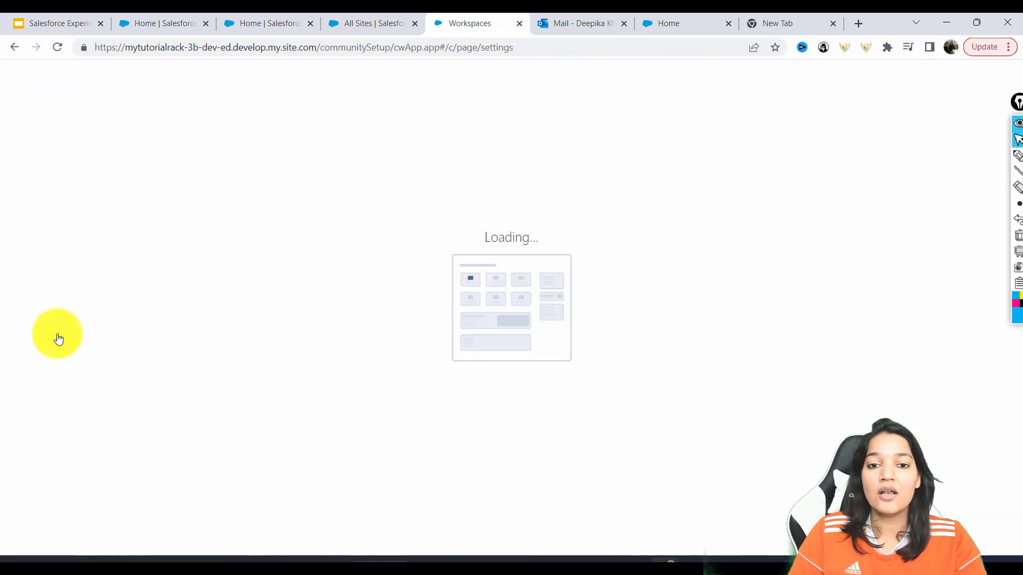